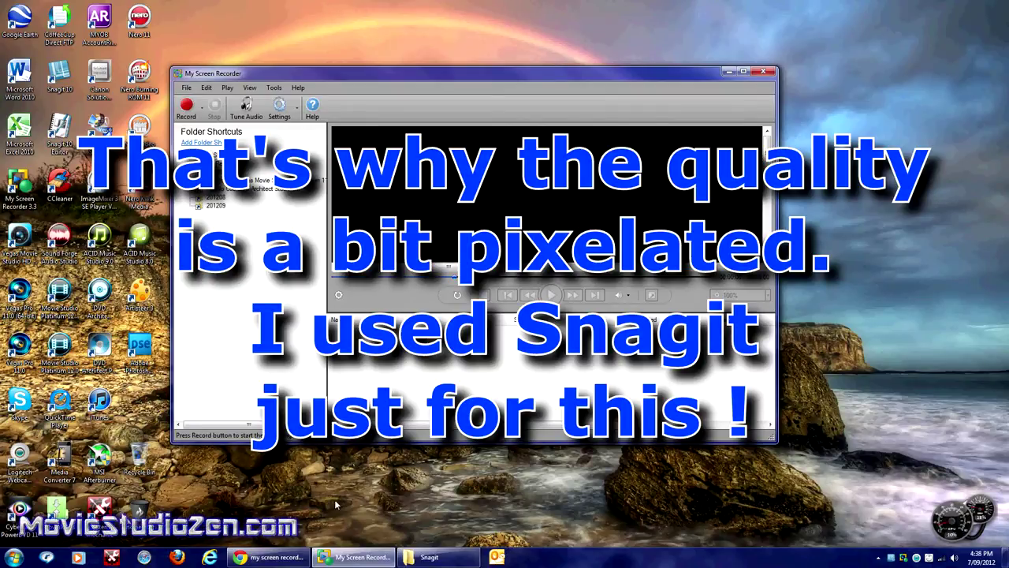
Step: Bring Chrome forward and show the DeskShare My Screen Recorder product page scrolled to the top
{"action": "mouse_move", "coordinate": [282, 558]}
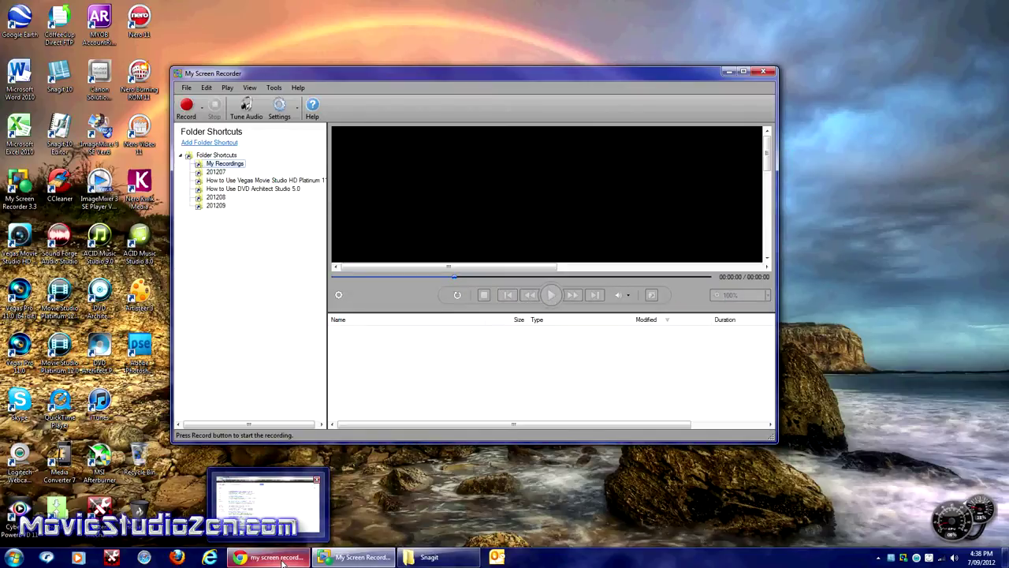
{"action": "left_click", "coordinate": [282, 558]}
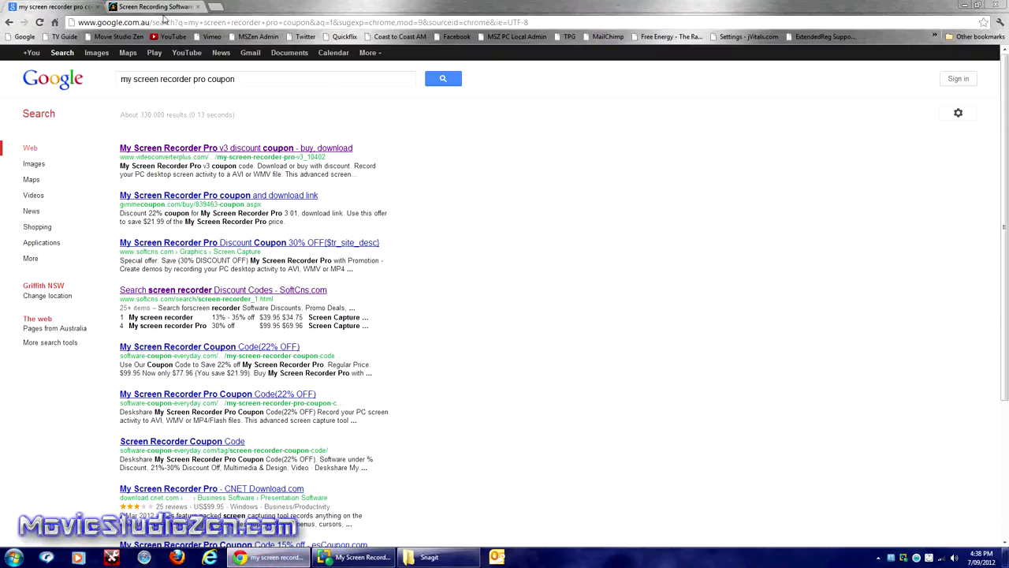
{"action": "left_click", "coordinate": [163, 10]}
{"action": "scroll", "coordinate": [205, 257], "scroll_direction": "up", "scroll_amount": 10}
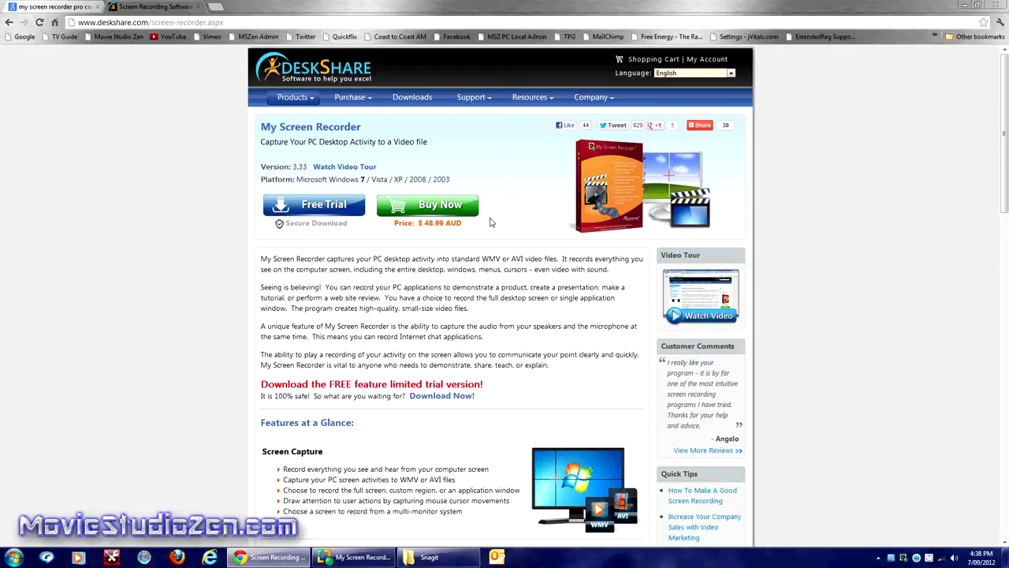
Step: Compare the coupon search results with the DeskShare product page, then minimise Chrome
{"action": "left_click", "coordinate": [49, 10]}
{"action": "left_click", "coordinate": [151, 7]}
{"action": "scroll", "coordinate": [259, 205], "scroll_direction": "down", "scroll_amount": 1}
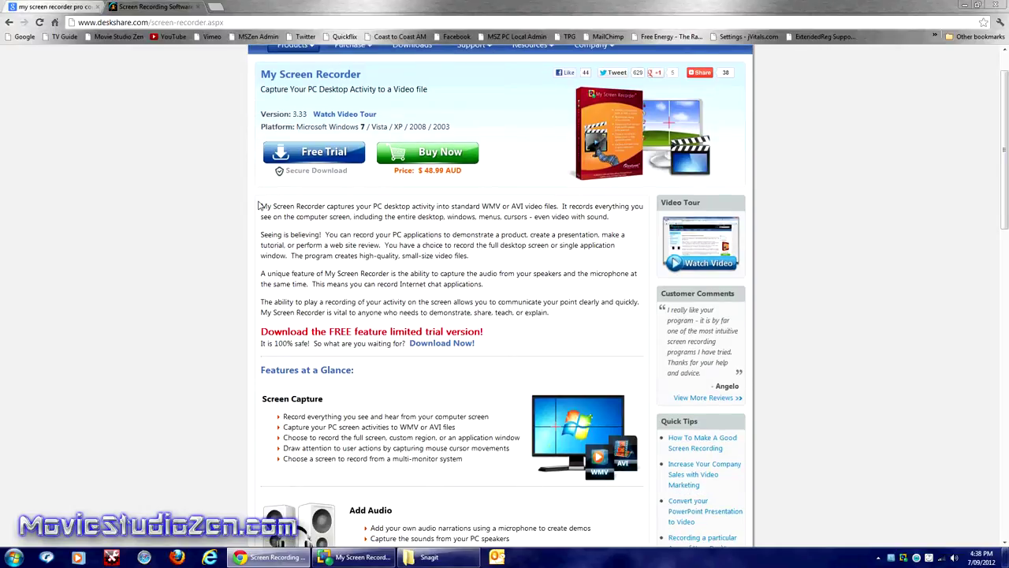
{"action": "scroll", "coordinate": [259, 205], "scroll_direction": "down", "scroll_amount": 2}
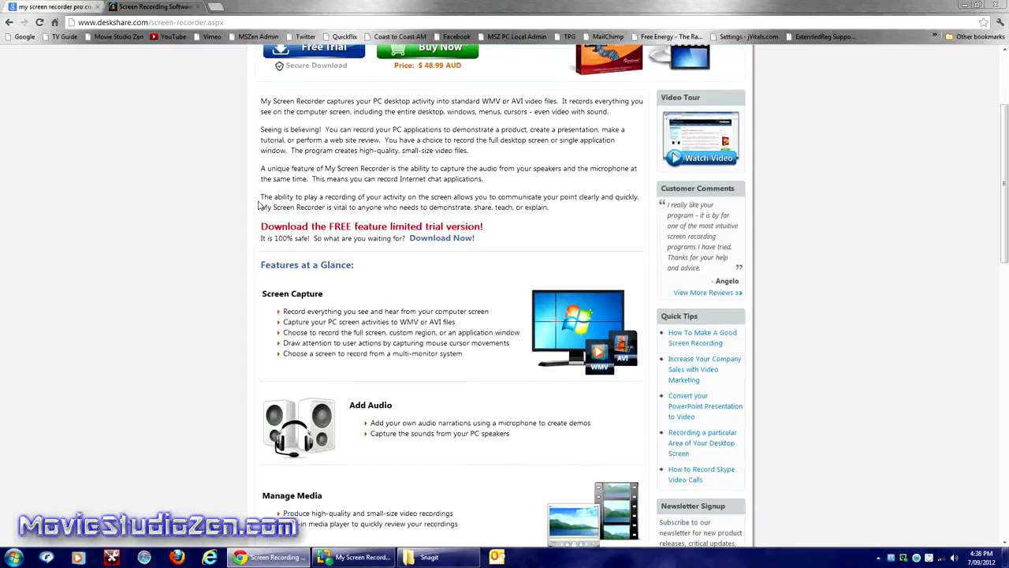
{"action": "scroll", "coordinate": [259, 205], "scroll_direction": "up", "scroll_amount": 3}
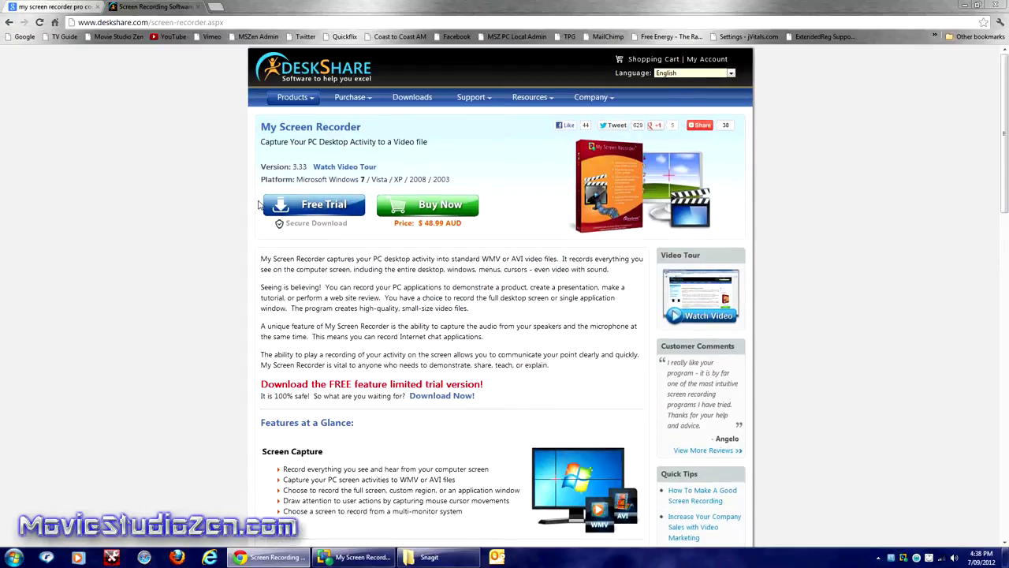
{"action": "left_click", "coordinate": [272, 556]}
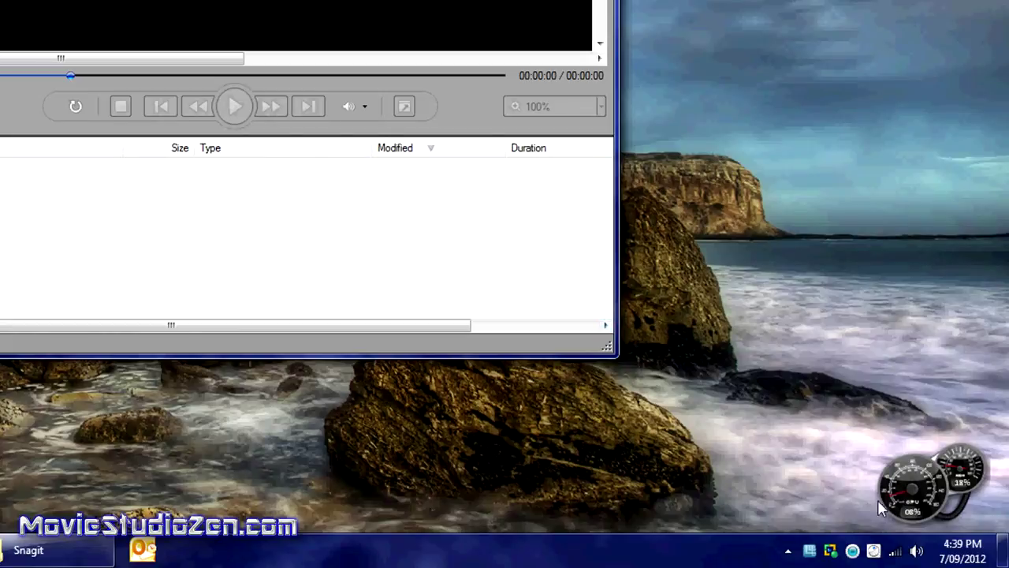
Step: Bring up the speaker icon's sound menu in the system tray
{"action": "right_click", "coordinate": [916, 554]}
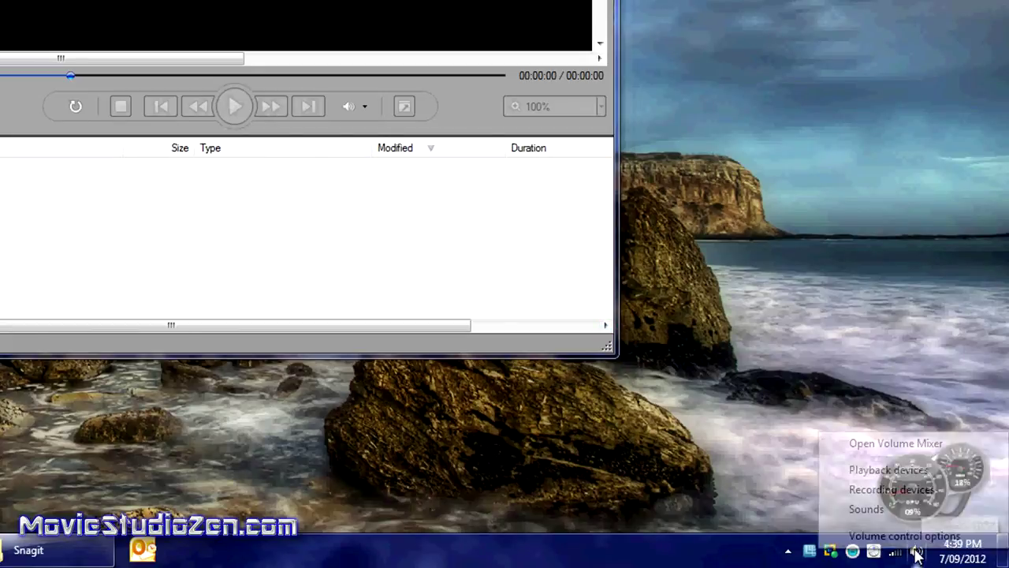
Step: Review the Rode Podcaster microphone's properties (level 85), then cancel out of Sound settings unchanged
{"action": "left_click", "coordinate": [912, 493]}
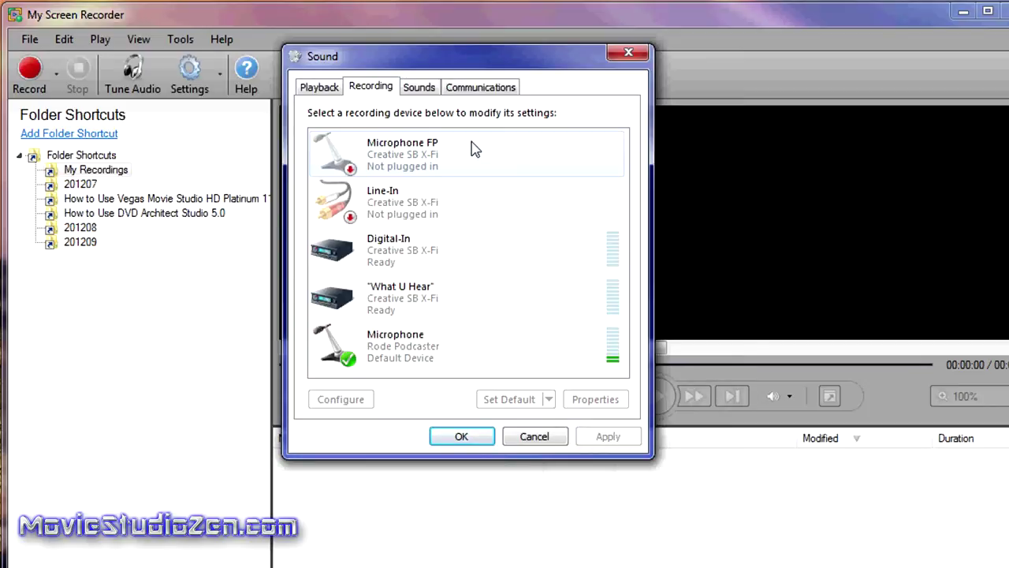
{"action": "double_click", "coordinate": [379, 357]}
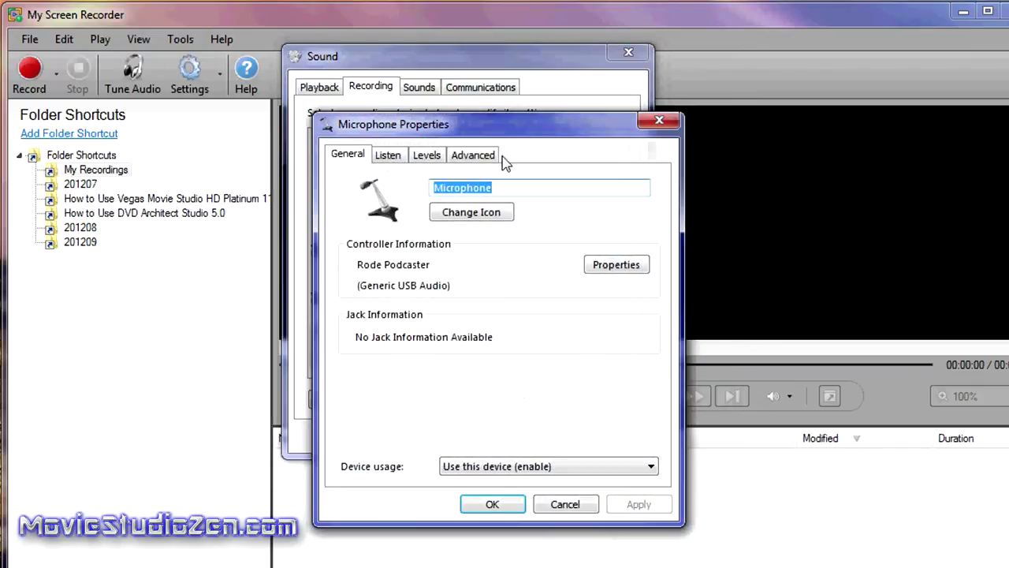
{"action": "left_click", "coordinate": [423, 155]}
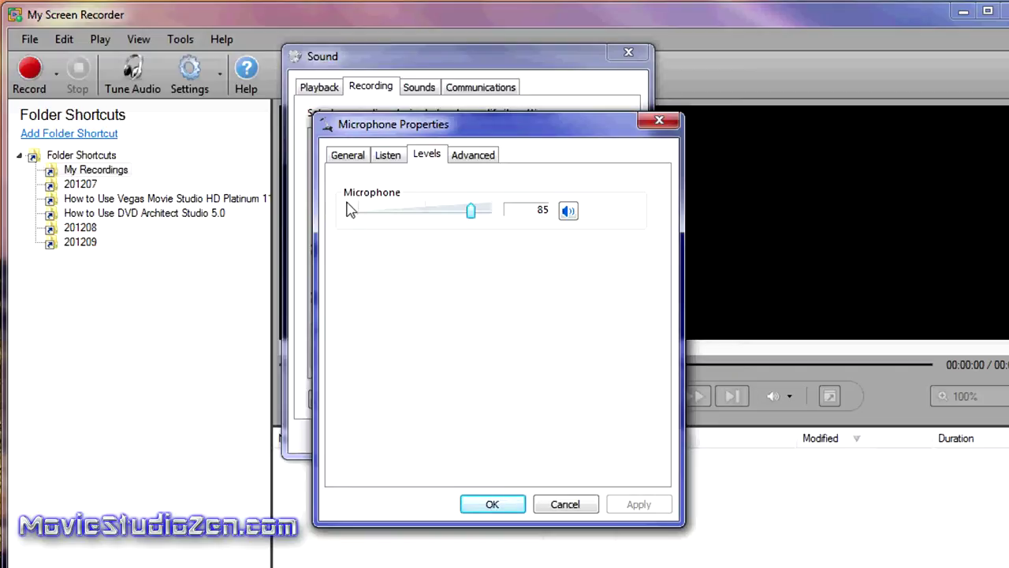
{"action": "left_click", "coordinate": [459, 157]}
{"action": "left_click", "coordinate": [387, 155]}
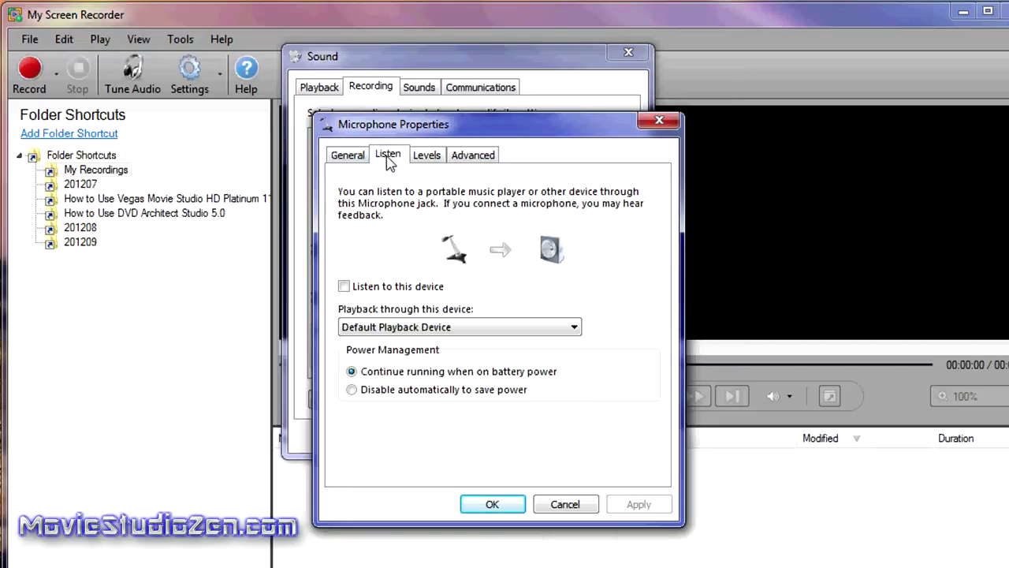
{"action": "left_click", "coordinate": [348, 156]}
{"action": "left_click", "coordinate": [560, 505]}
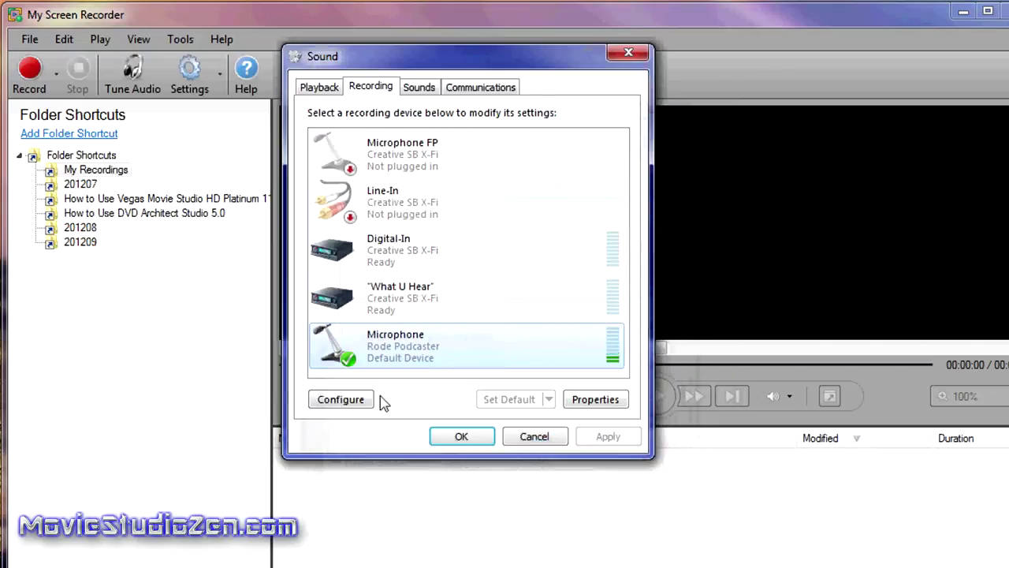
{"action": "left_click", "coordinate": [534, 440]}
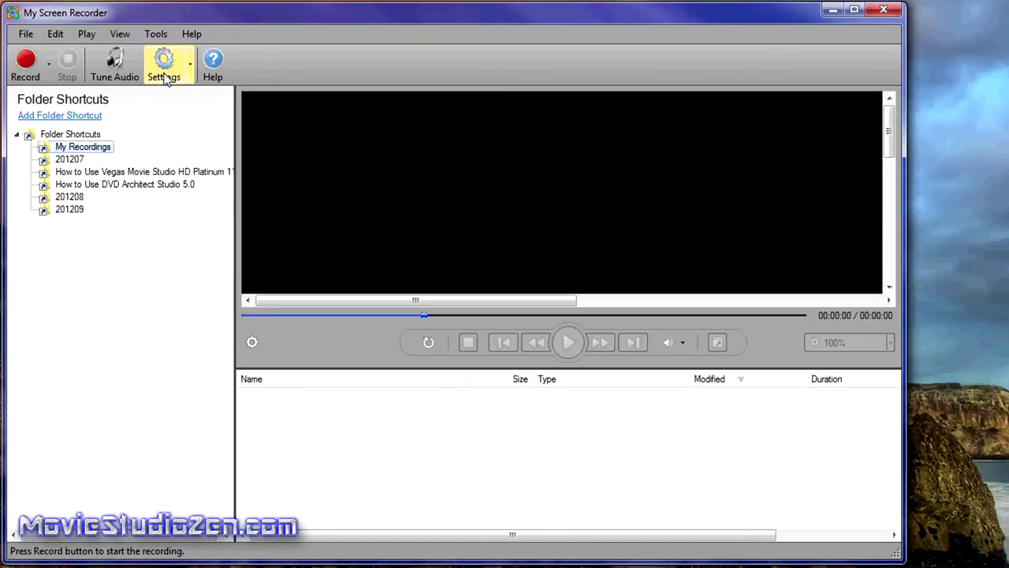
Step: Open Tools > Settings to reach the General options page
{"action": "left_click", "coordinate": [156, 35]}
{"action": "left_click", "coordinate": [181, 91]}
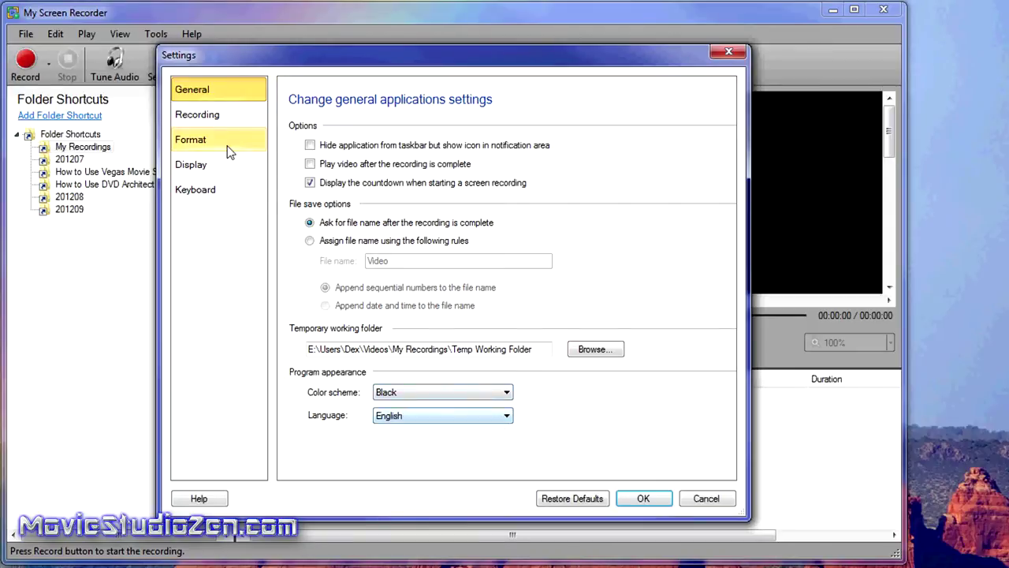
Step: Show the Recording page and keep Full Screen as the capture area
{"action": "left_click", "coordinate": [209, 119]}
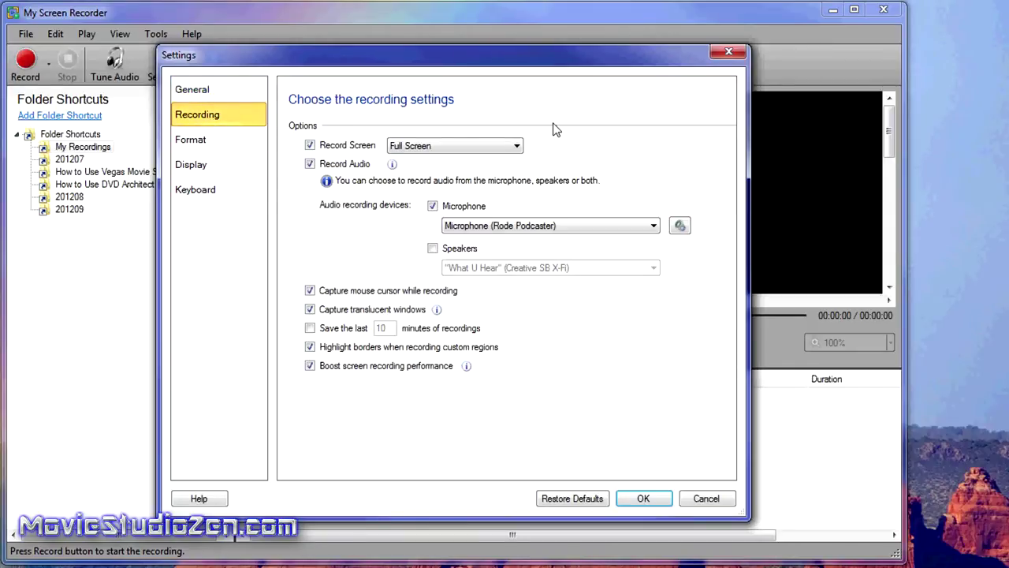
{"action": "left_click", "coordinate": [506, 148]}
{"action": "left_click", "coordinate": [506, 147]}
{"action": "left_click", "coordinate": [681, 227]}
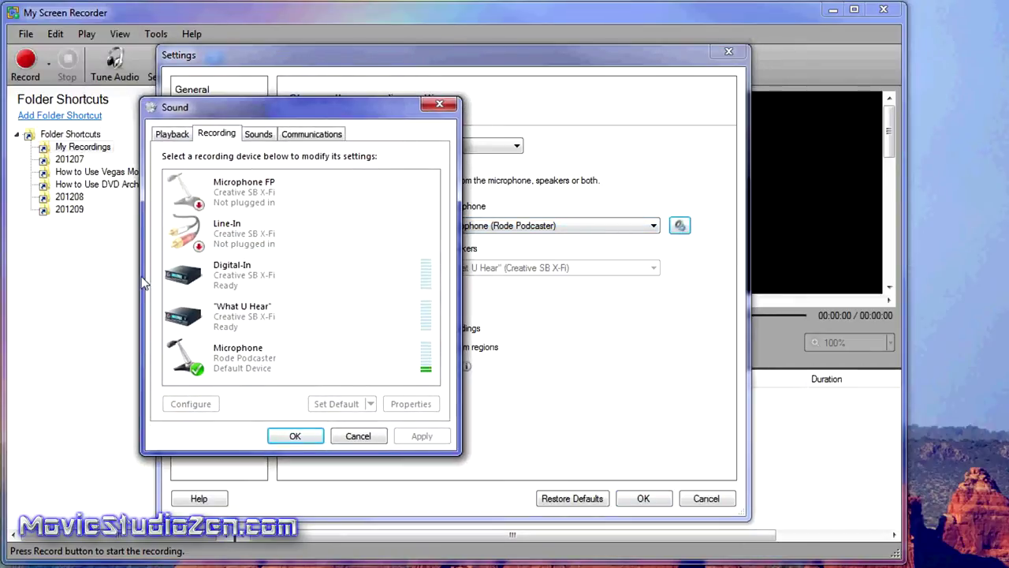
{"action": "left_click", "coordinate": [360, 437]}
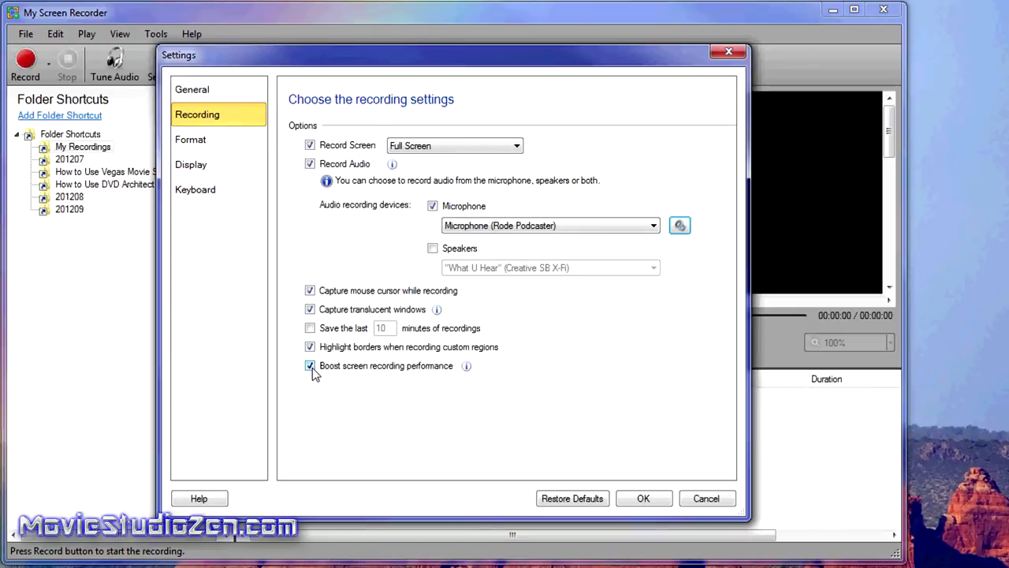
Step: On the Format page, choose WMV output with the Custom Profile video profile
{"action": "left_click", "coordinate": [215, 143]}
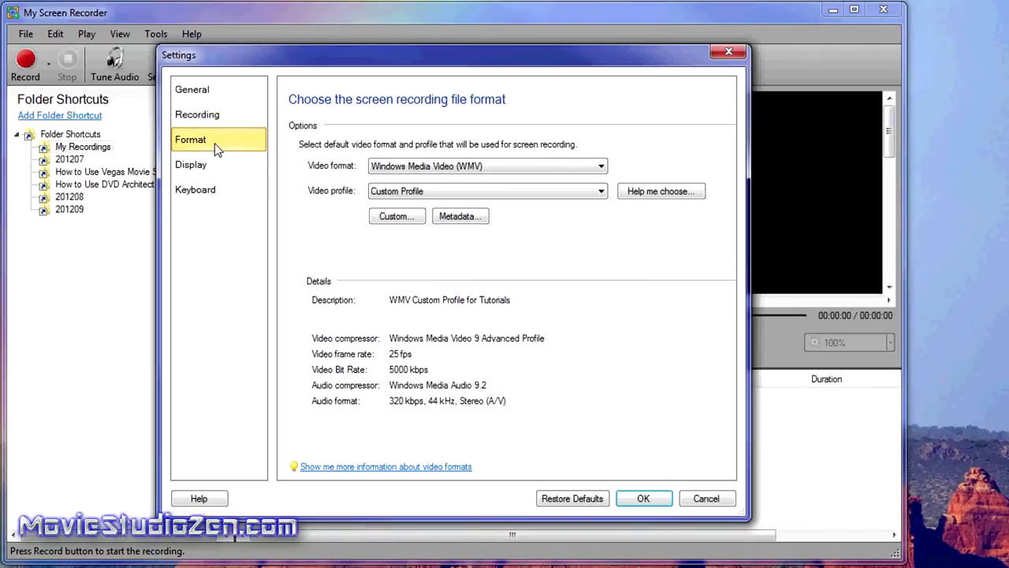
{"action": "left_click", "coordinate": [601, 167]}
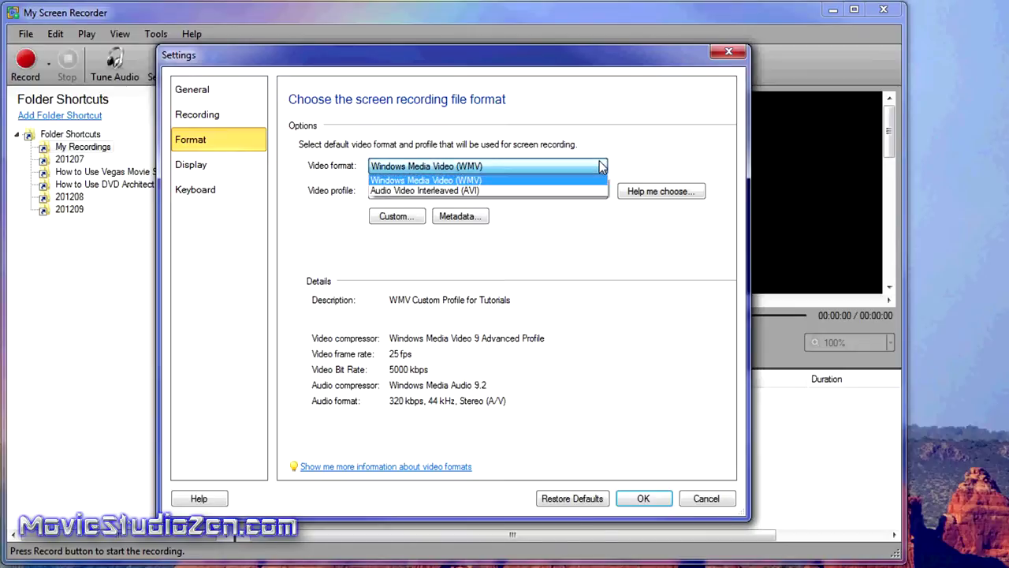
{"action": "left_click", "coordinate": [599, 166]}
{"action": "left_click", "coordinate": [599, 165]}
{"action": "left_click", "coordinate": [600, 166]}
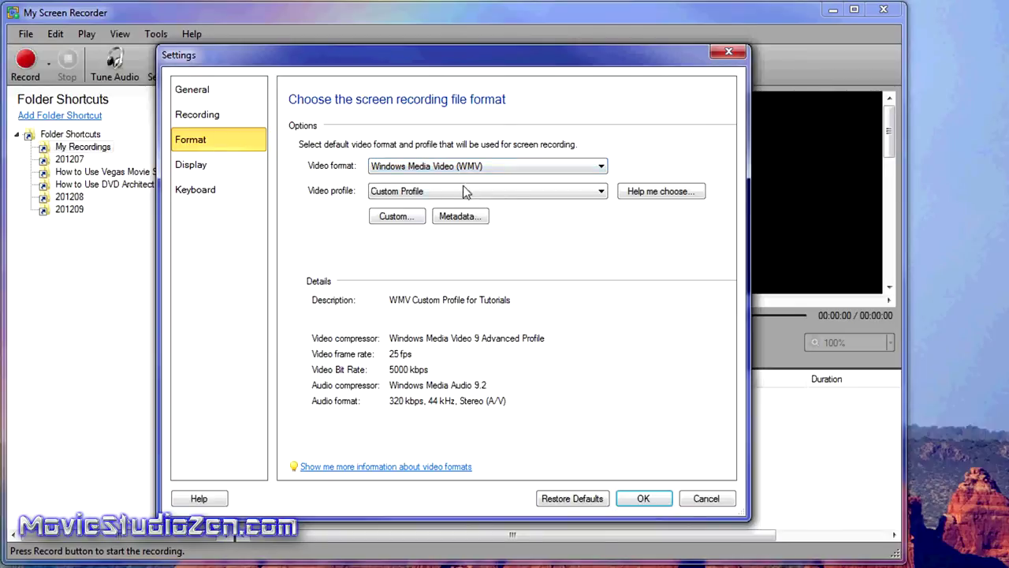
{"action": "left_click", "coordinate": [601, 192]}
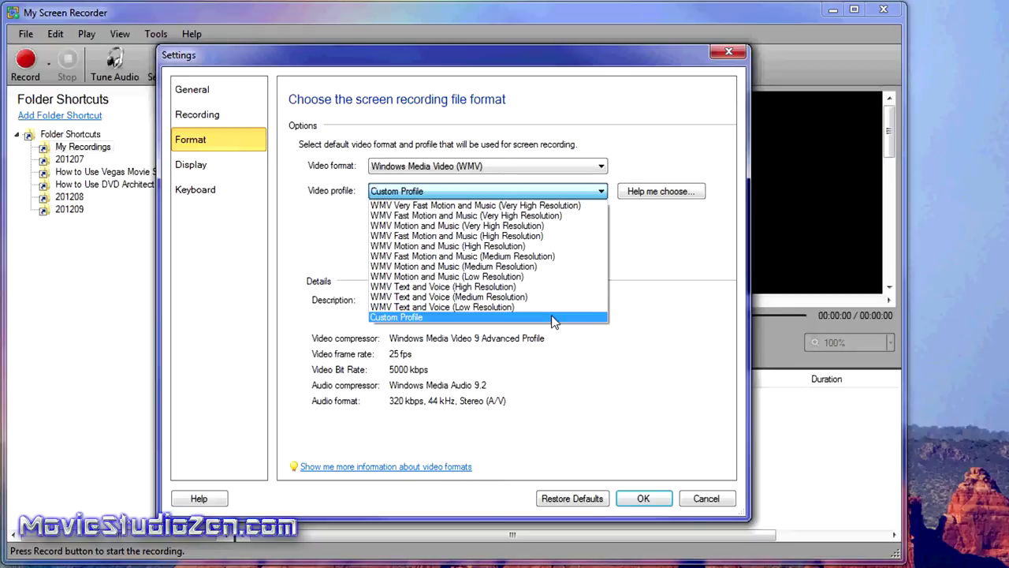
{"action": "left_click", "coordinate": [554, 317]}
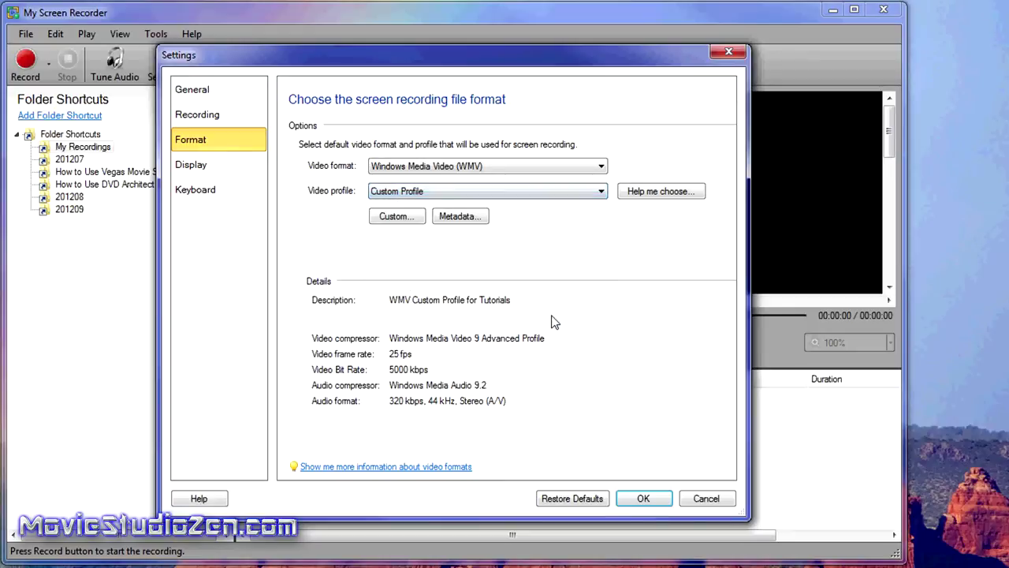
Step: Open the custom WMV profile editor, keeping Windows Media Video 9 Advanced Profile at 25 fps
{"action": "left_click", "coordinate": [397, 217]}
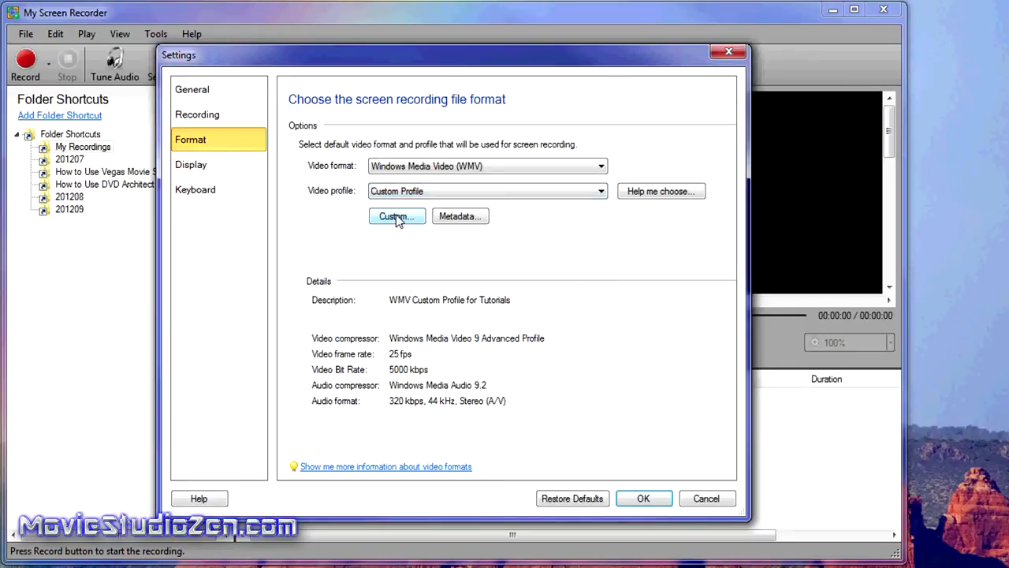
{"action": "left_click", "coordinate": [396, 217]}
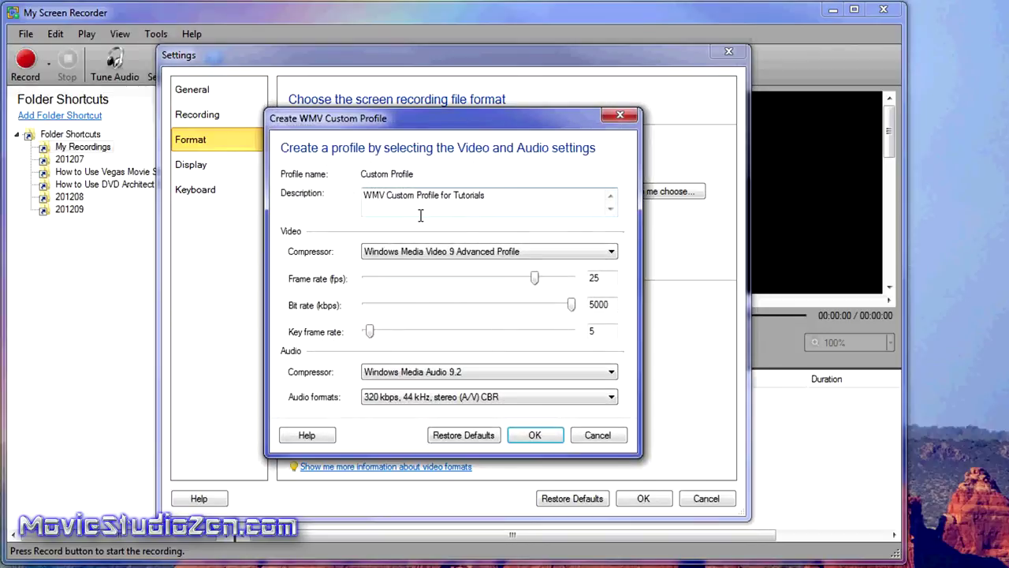
{"action": "left_click", "coordinate": [612, 254]}
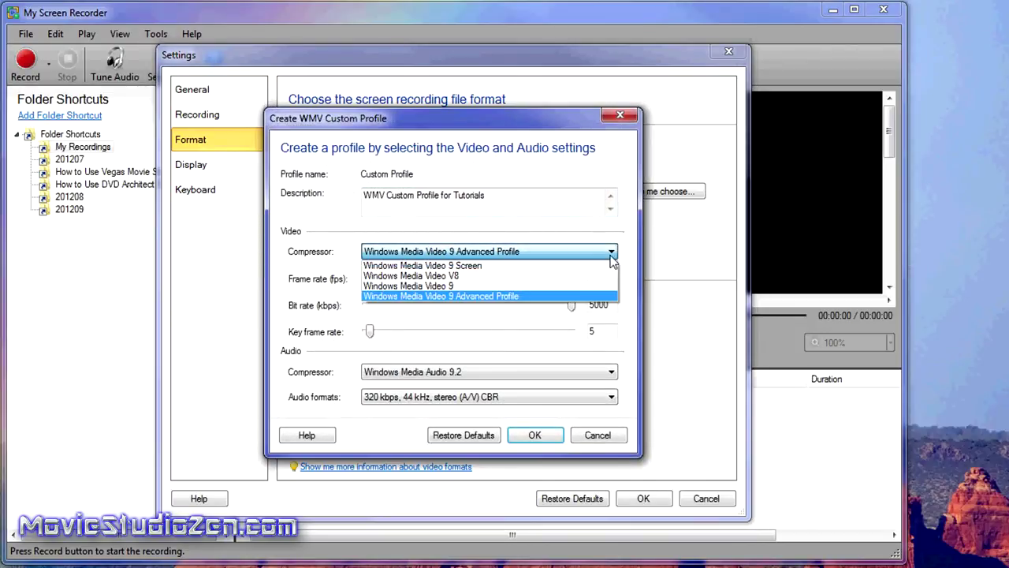
{"action": "left_click", "coordinate": [590, 297]}
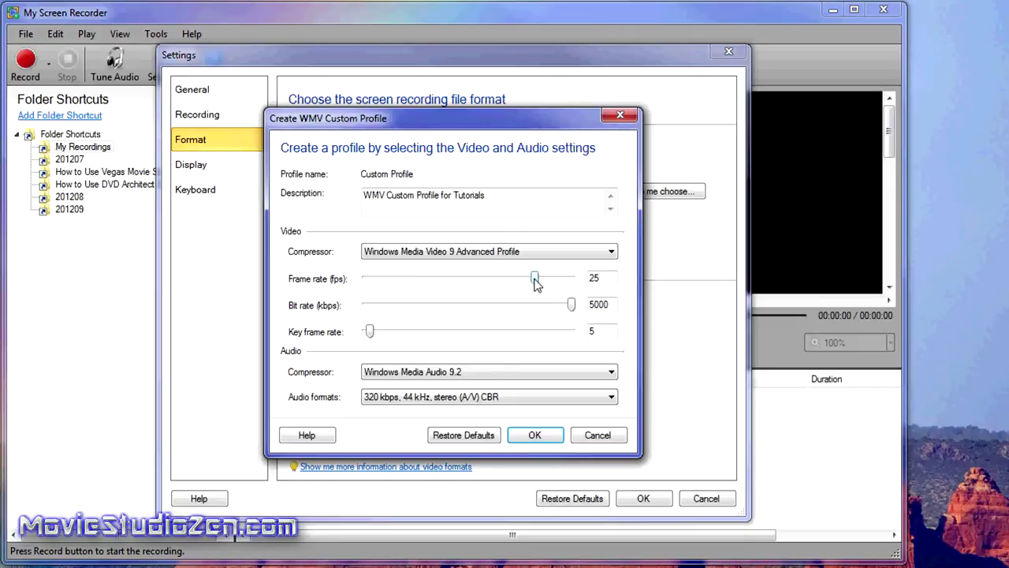
{"action": "mouse_move", "coordinate": [536, 282]}
{"action": "left_mouse_down"}
{"action": "mouse_move", "coordinate": [389, 276]}
{"action": "mouse_move", "coordinate": [569, 282]}
{"action": "mouse_move", "coordinate": [535, 284]}
{"action": "left_mouse_up"}
{"action": "left_click", "coordinate": [590, 373]}
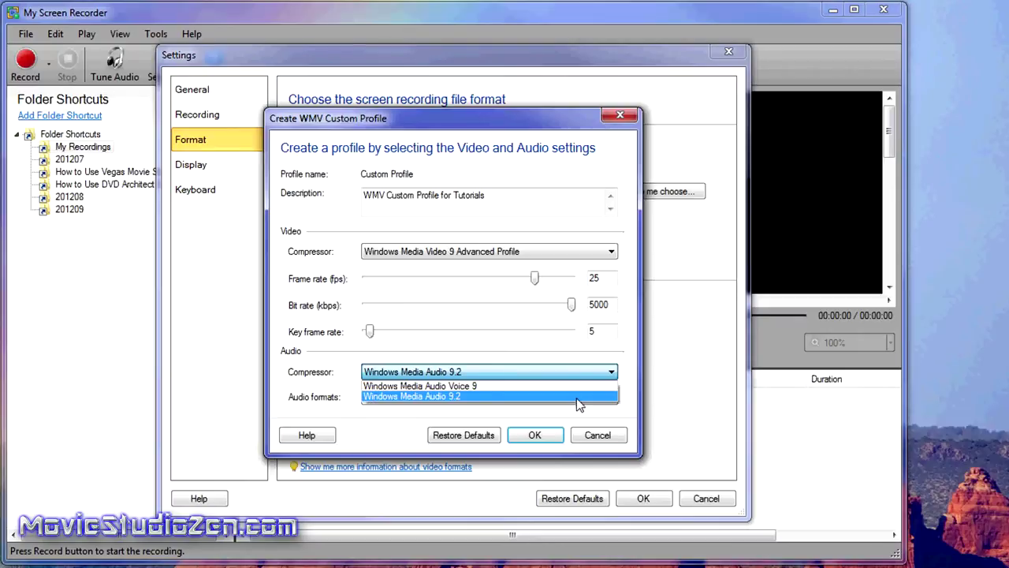
{"action": "left_click", "coordinate": [602, 376]}
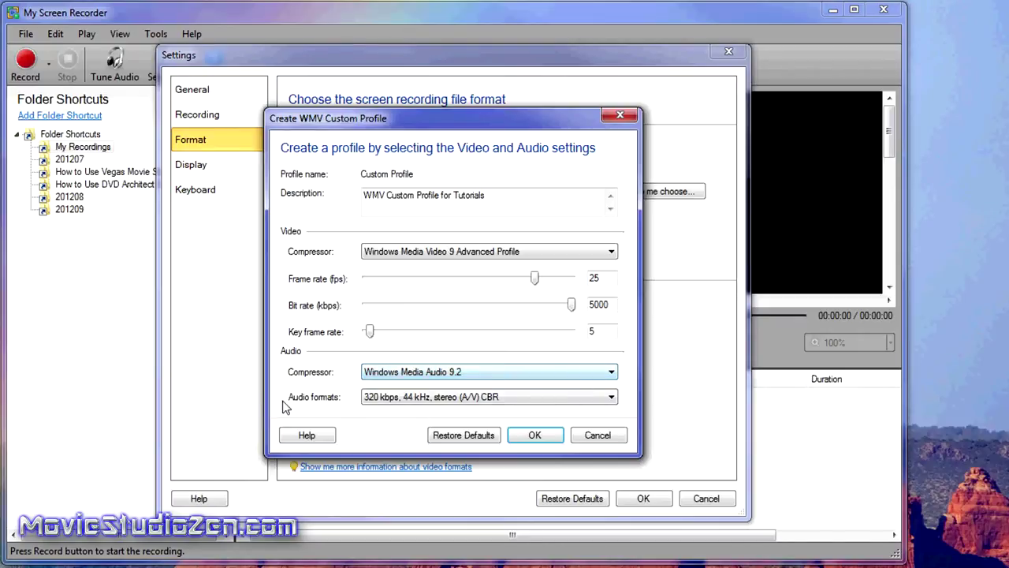
{"action": "left_click", "coordinate": [611, 398]}
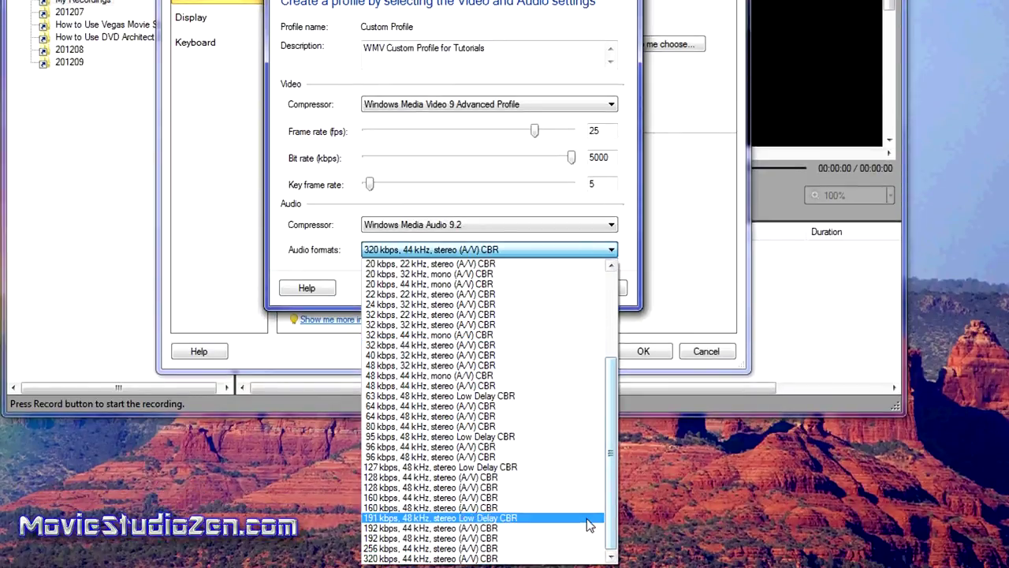
{"action": "left_click", "coordinate": [638, 449]}
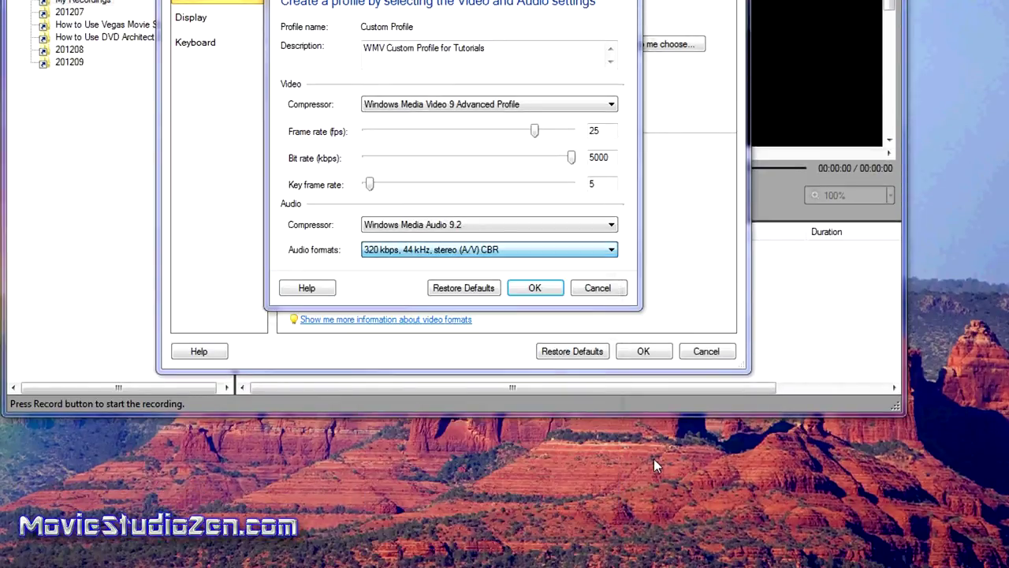
{"action": "left_click", "coordinate": [605, 250]}
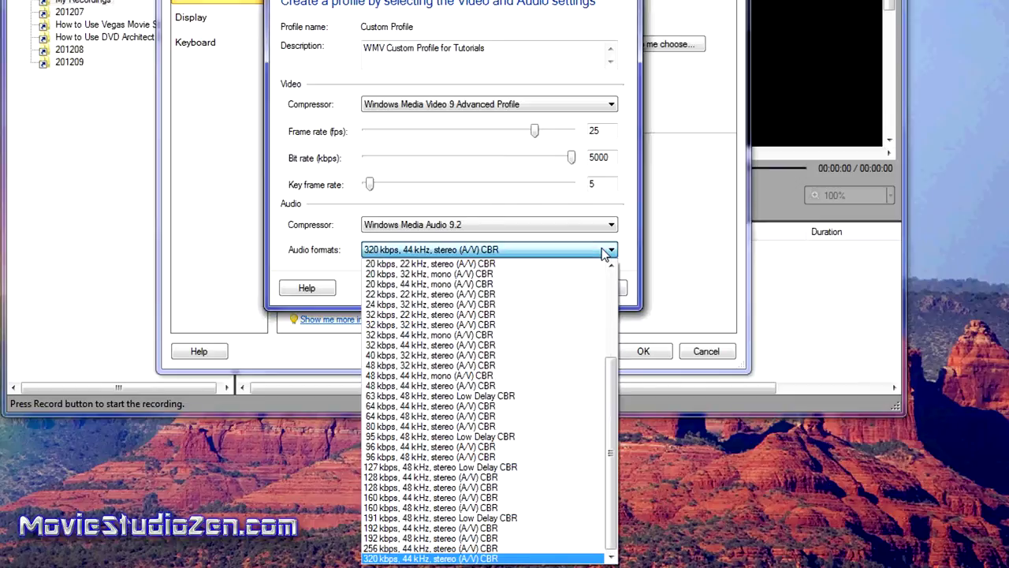
{"action": "left_click", "coordinate": [605, 250]}
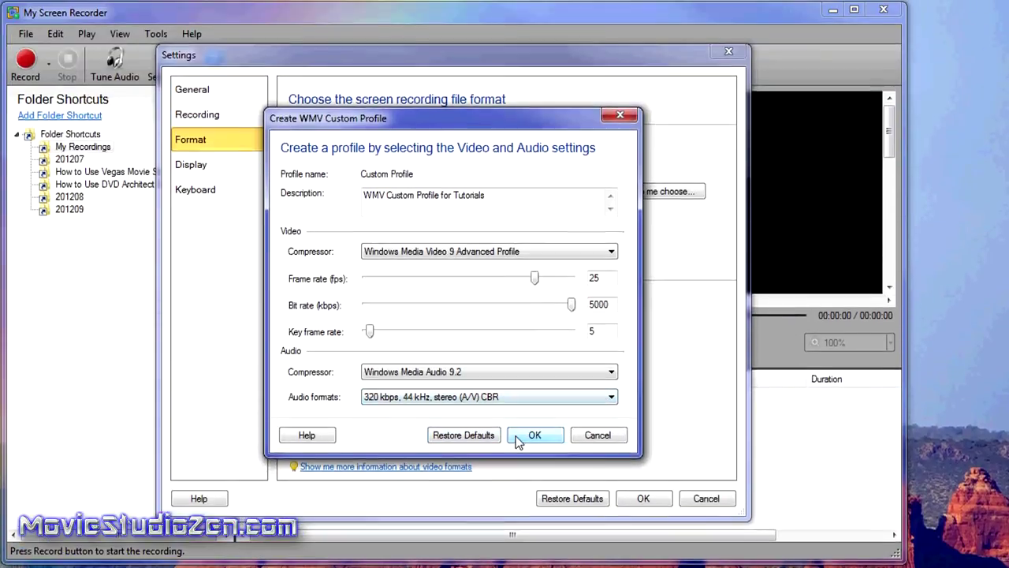
Step: Save the custom WMV profile, then leave Hide desktop icons off on the Display page
{"action": "left_click", "coordinate": [533, 286]}
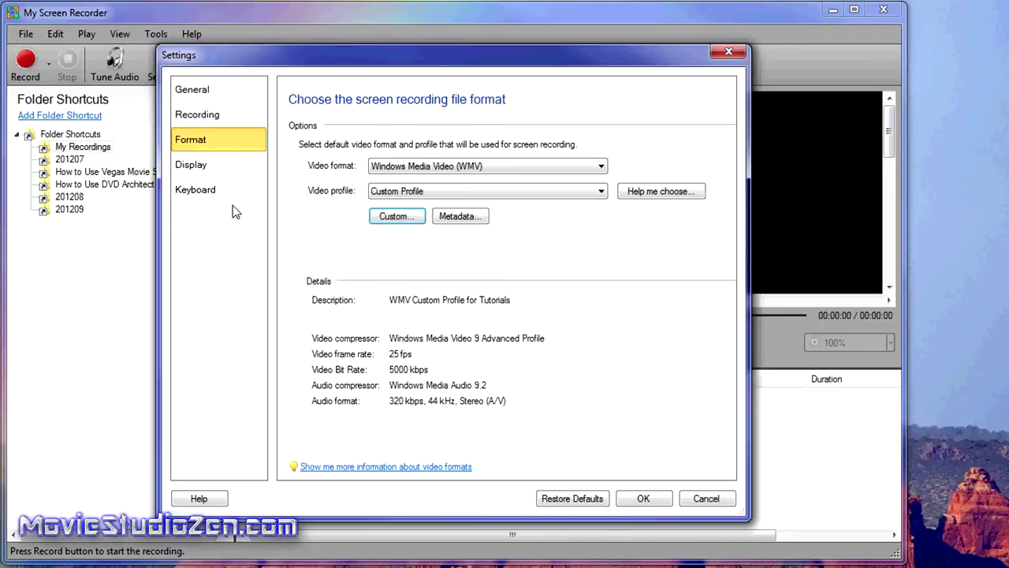
{"action": "left_click", "coordinate": [201, 163]}
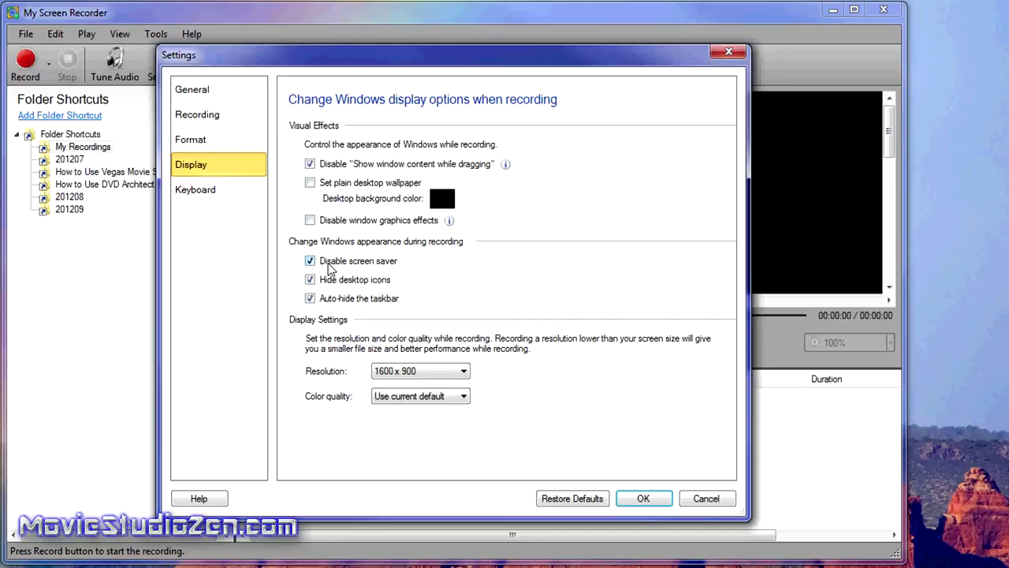
{"action": "left_click", "coordinate": [309, 278]}
{"action": "left_click", "coordinate": [310, 280]}
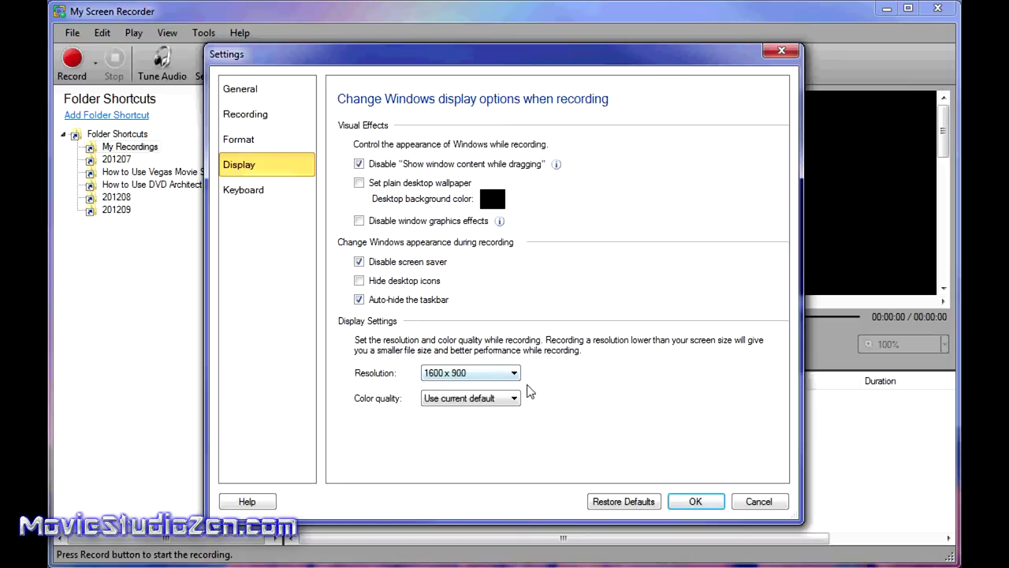
Step: Keep 1600 x 900 resolution and Use current default colour quality, then show Keyboard settings
{"action": "left_click", "coordinate": [513, 375]}
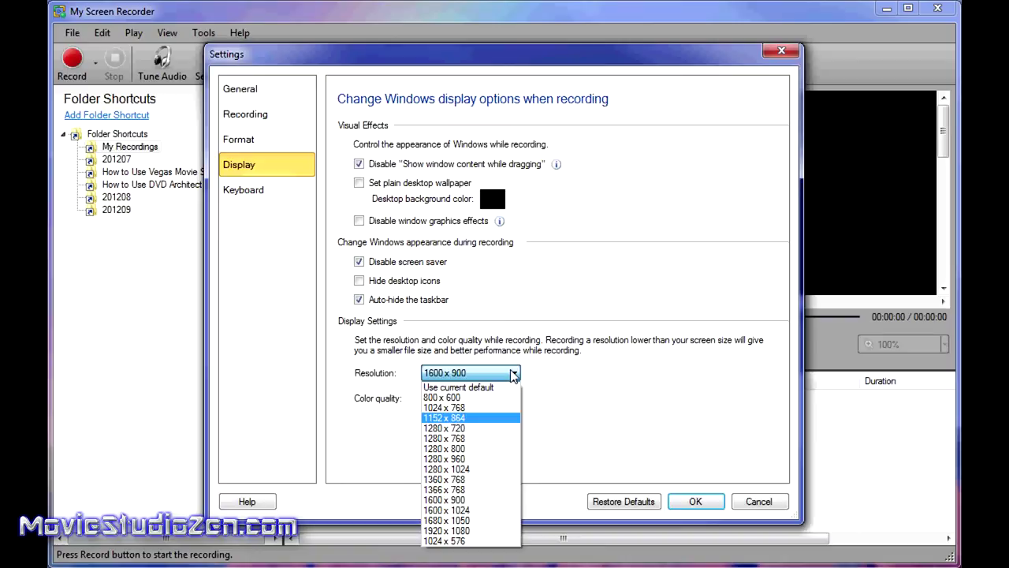
{"action": "left_click", "coordinate": [514, 374]}
{"action": "left_click", "coordinate": [511, 400]}
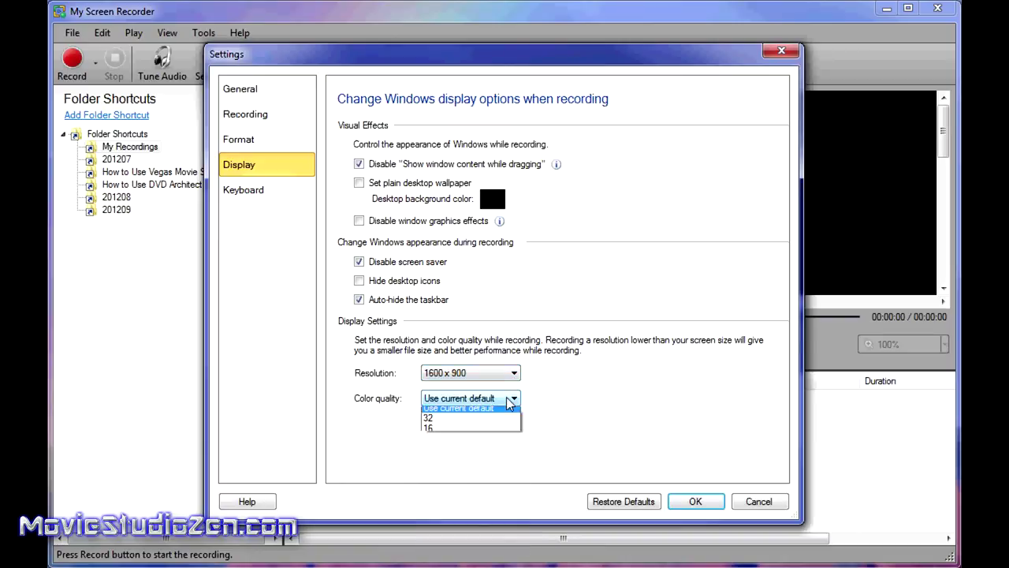
{"action": "left_click", "coordinate": [509, 402]}
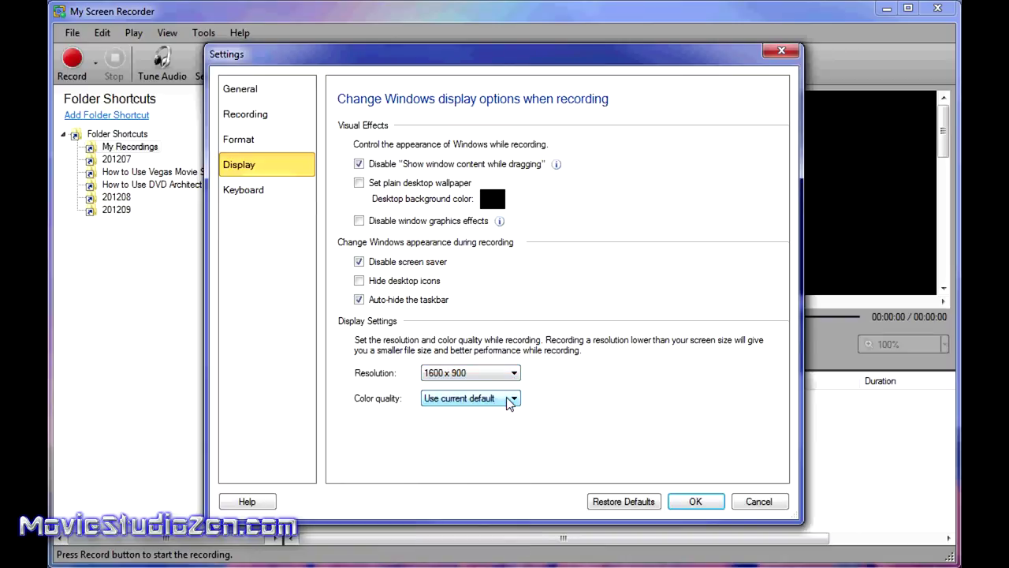
{"action": "left_click", "coordinate": [245, 193]}
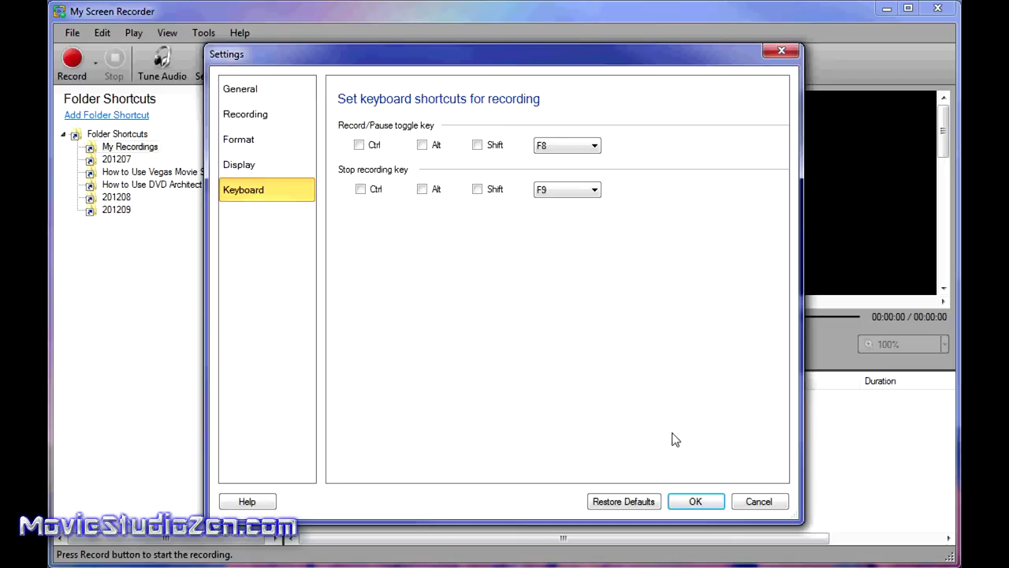
Step: Confirm the Settings dialog with the F8 record/pause and F9 stop hotkeys unchanged
{"action": "left_click", "coordinate": [695, 503]}
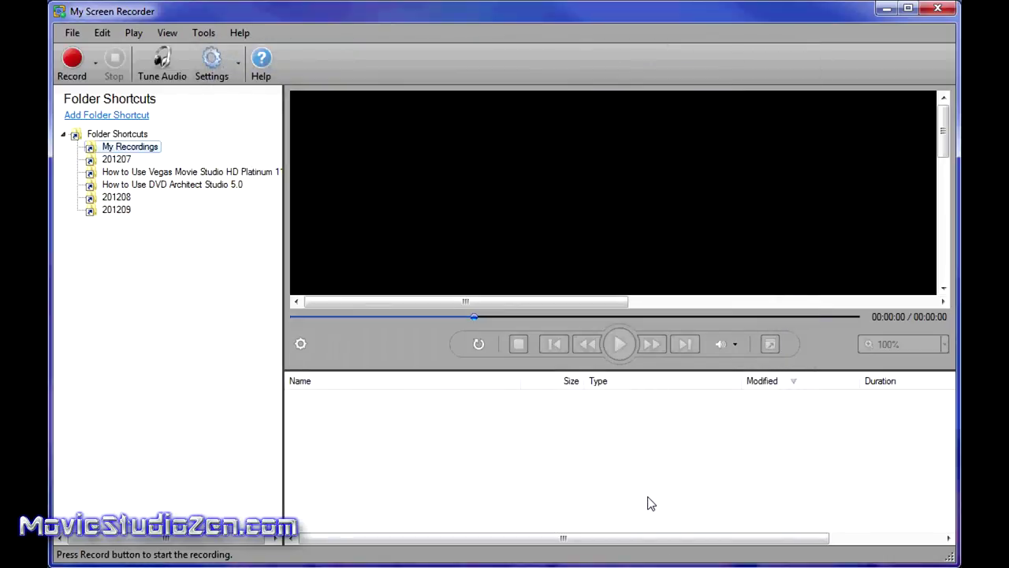